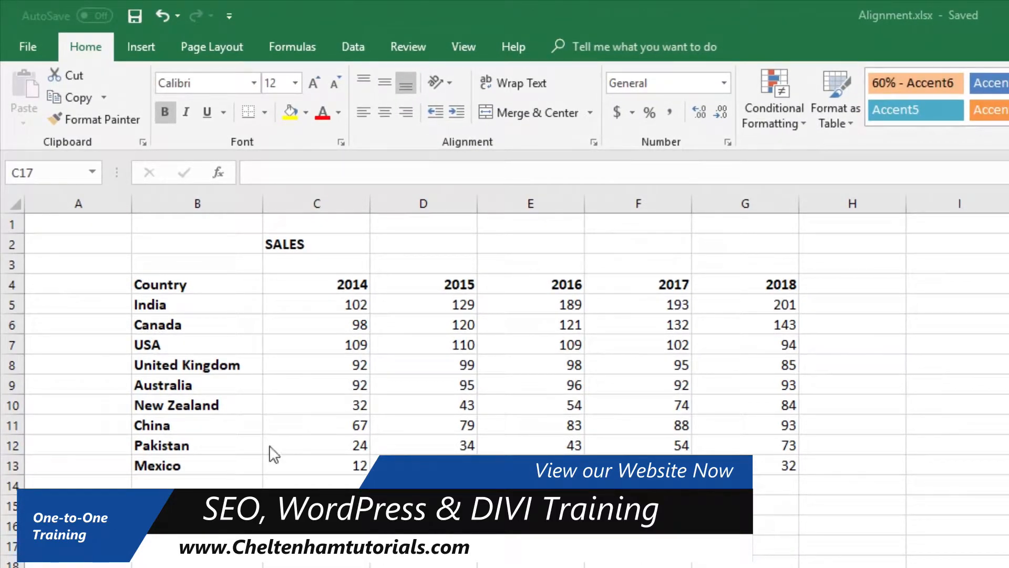
Try centre and right alignment on the Country heading in B4, ending with left alignment.
left_click(195, 285)
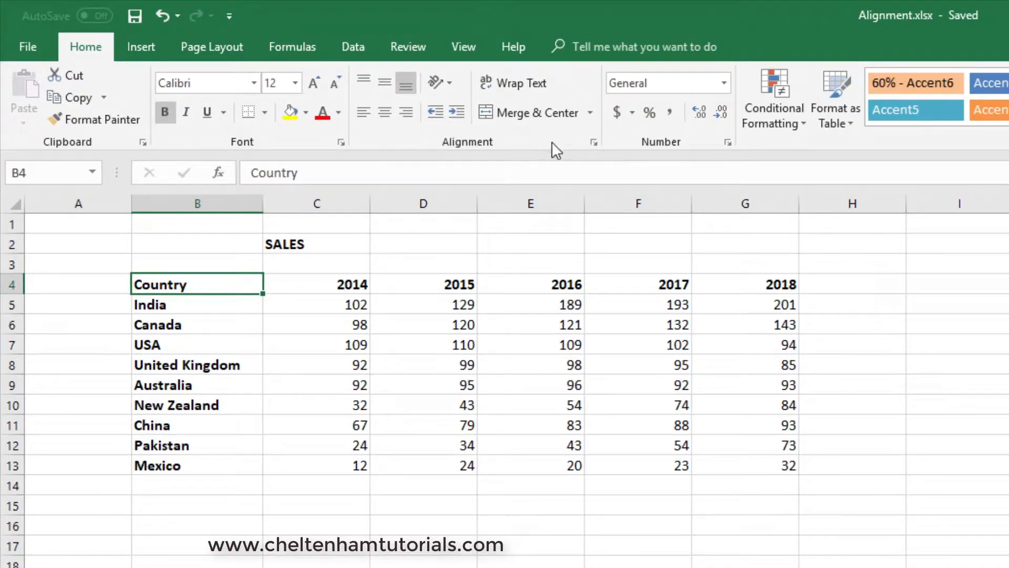
left_click(364, 112)
left_click(385, 112)
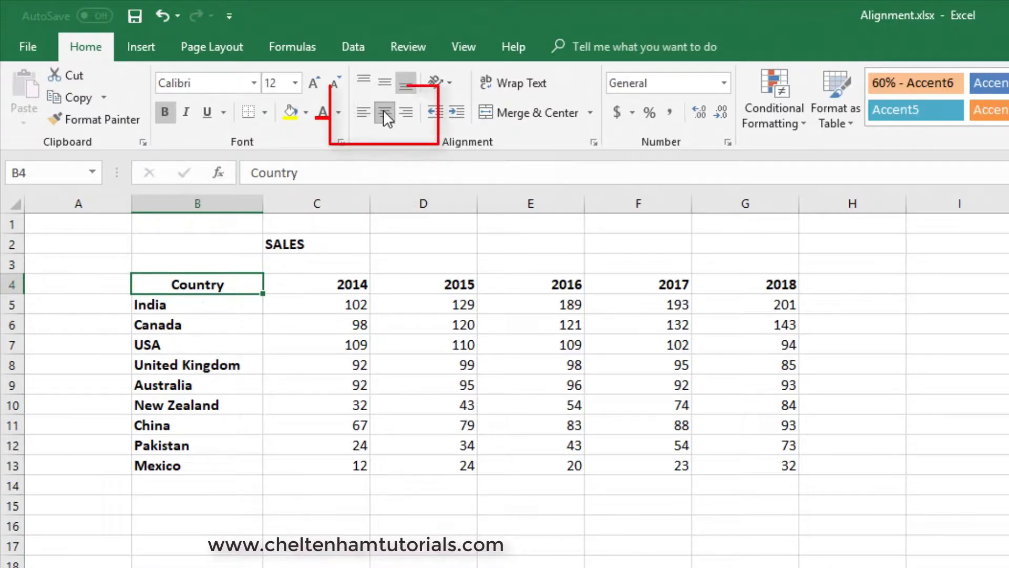
left_click(408, 113)
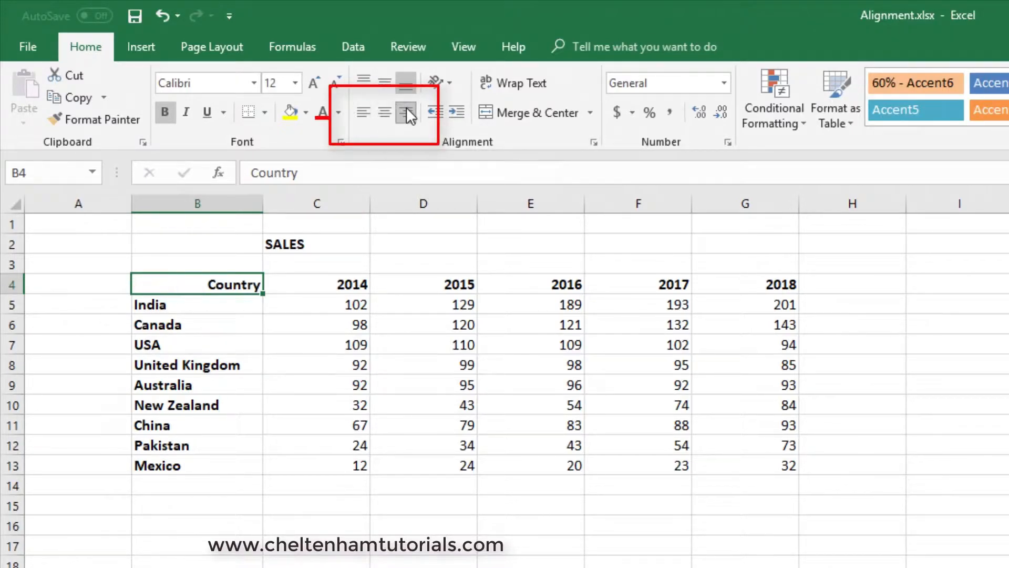
left_click(363, 112)
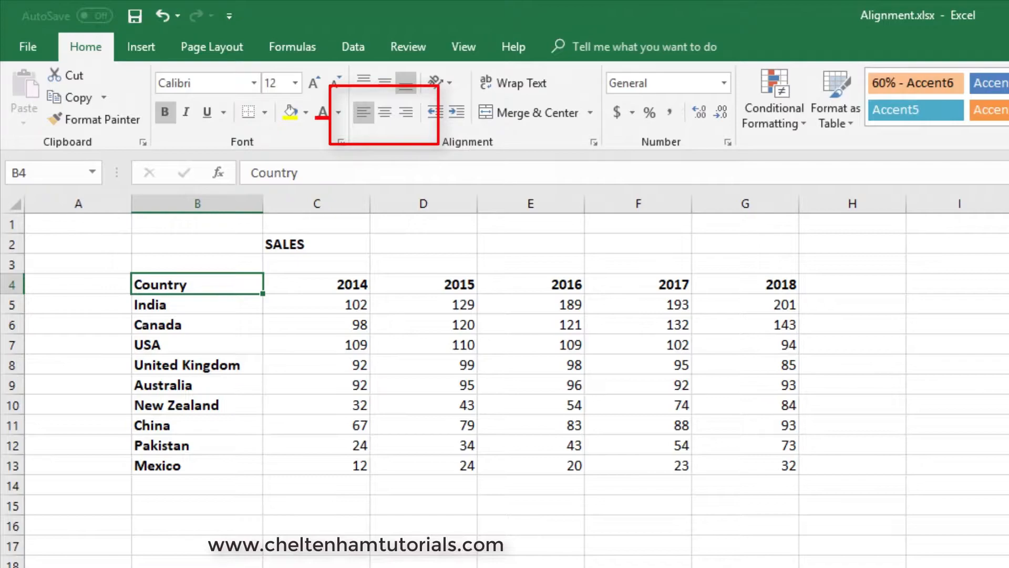
Try centre and right alignment on the country column B4:B13, ending with left alignment.
left_click_drag(209, 288, 217, 468)
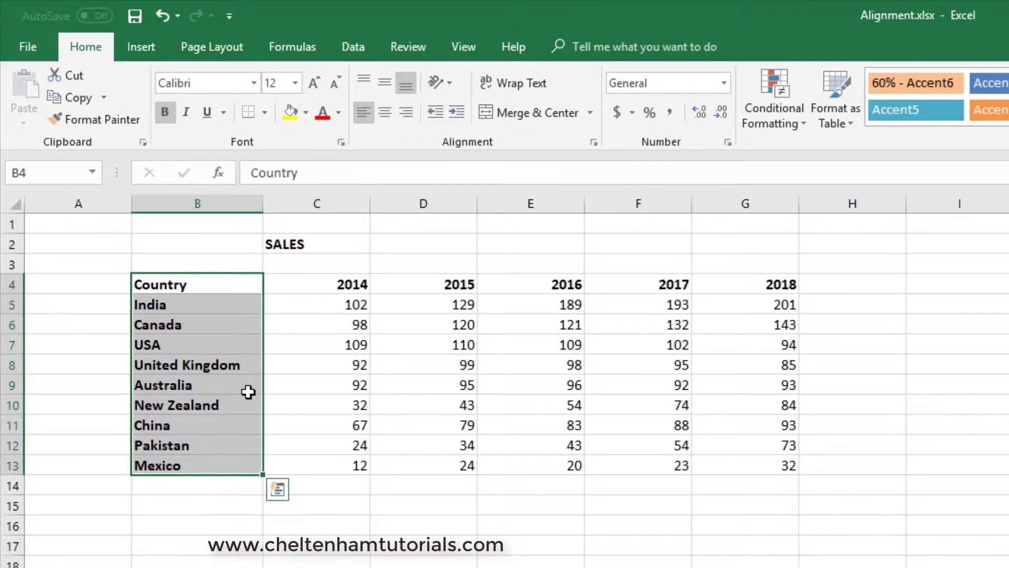
left_click(387, 113)
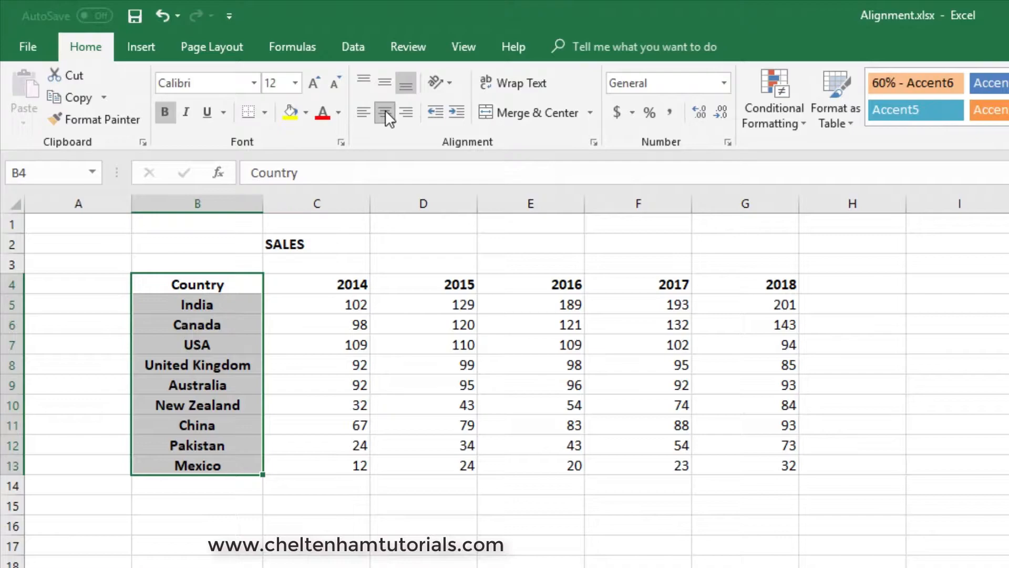
left_click(405, 111)
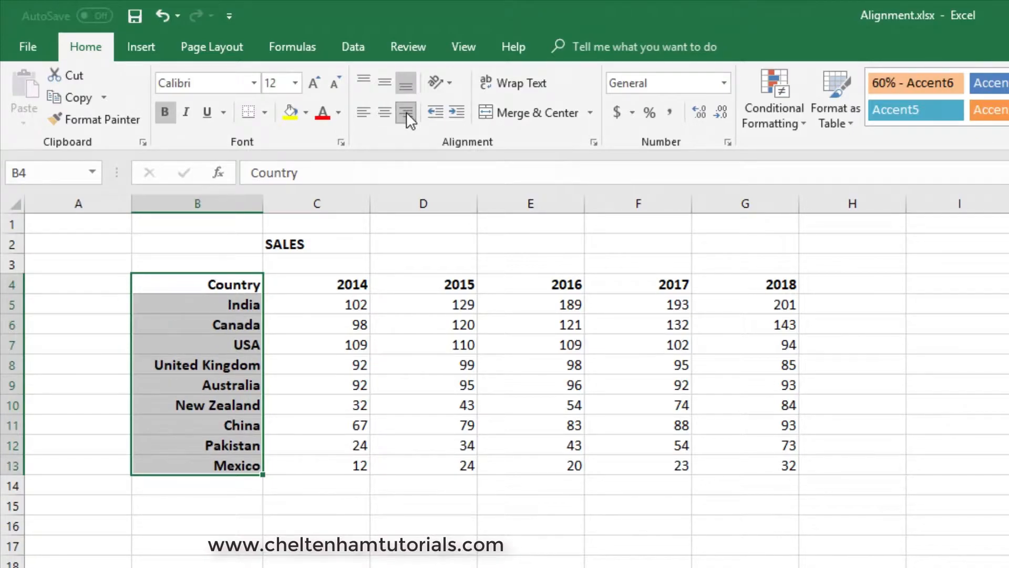
left_click(369, 117)
left_click(396, 561)
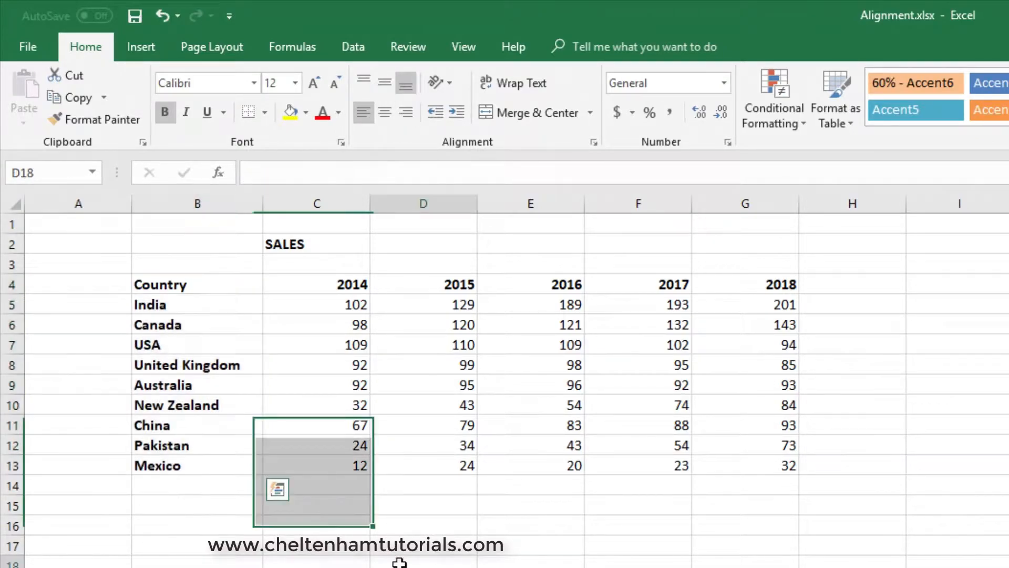
Try centre alignment on the sales figures in C5:G13, ending with left alignment.
left_click_drag(336, 299, 734, 470)
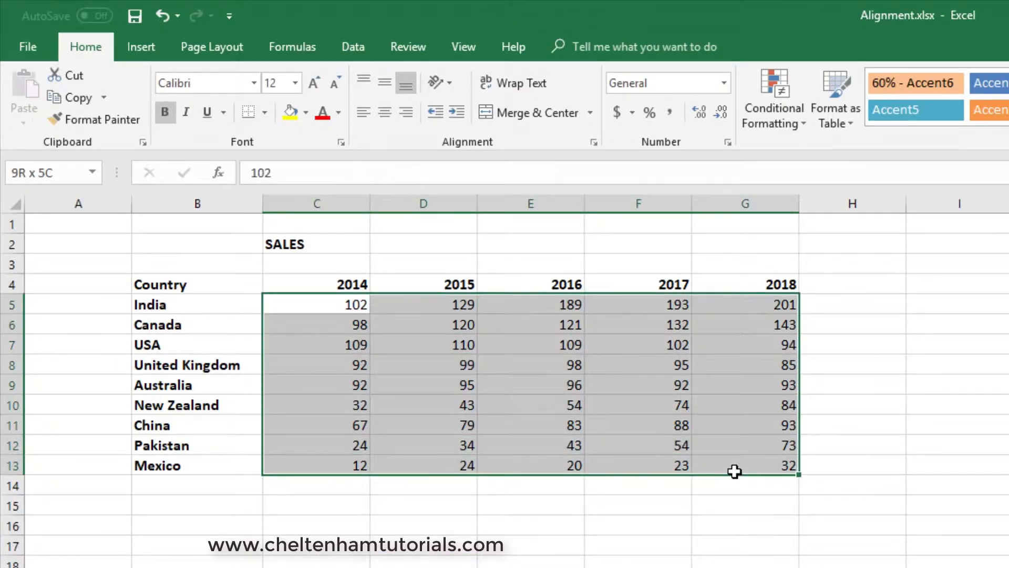
left_click(385, 113)
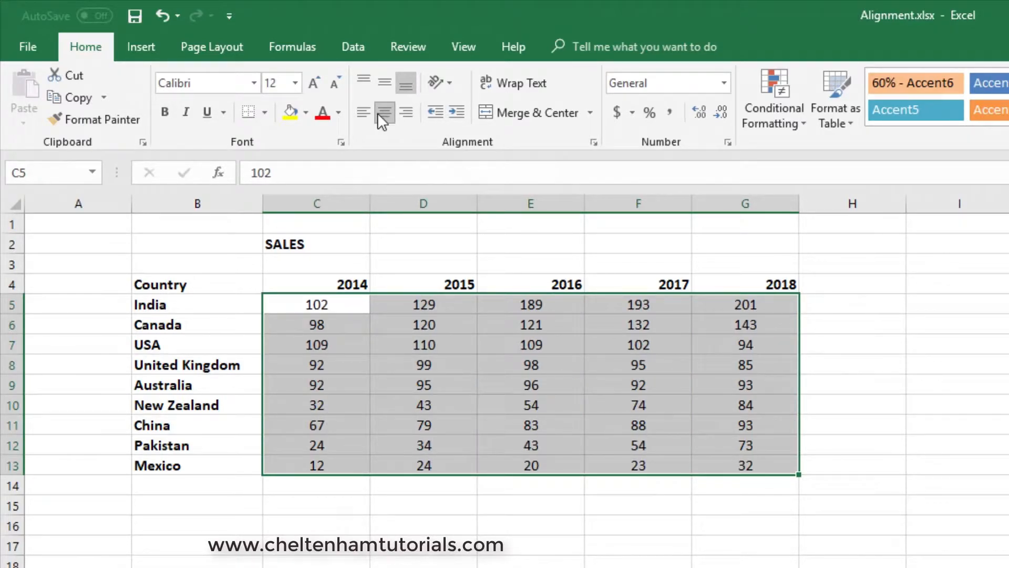
left_click(363, 113)
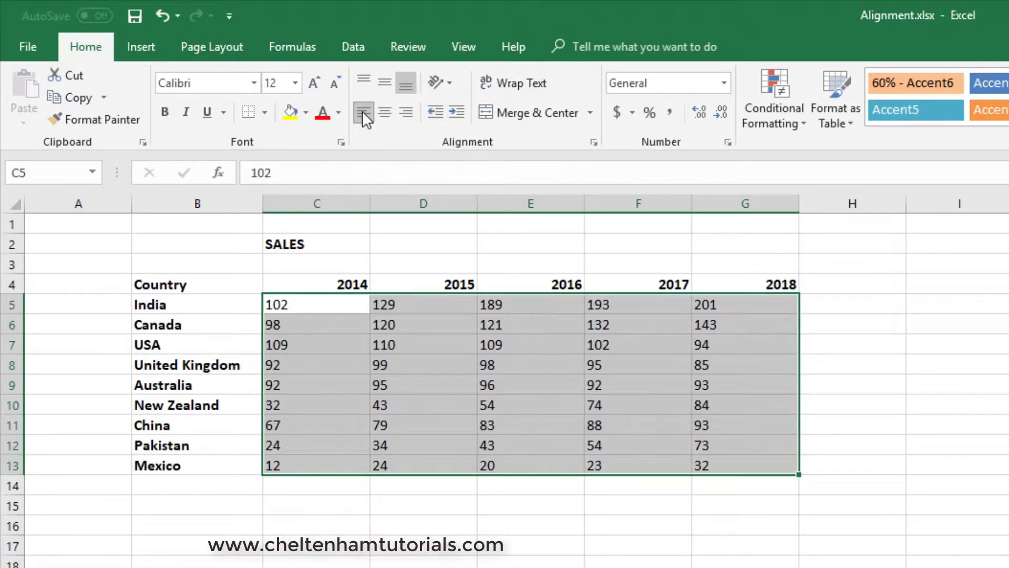
left_click(434, 530)
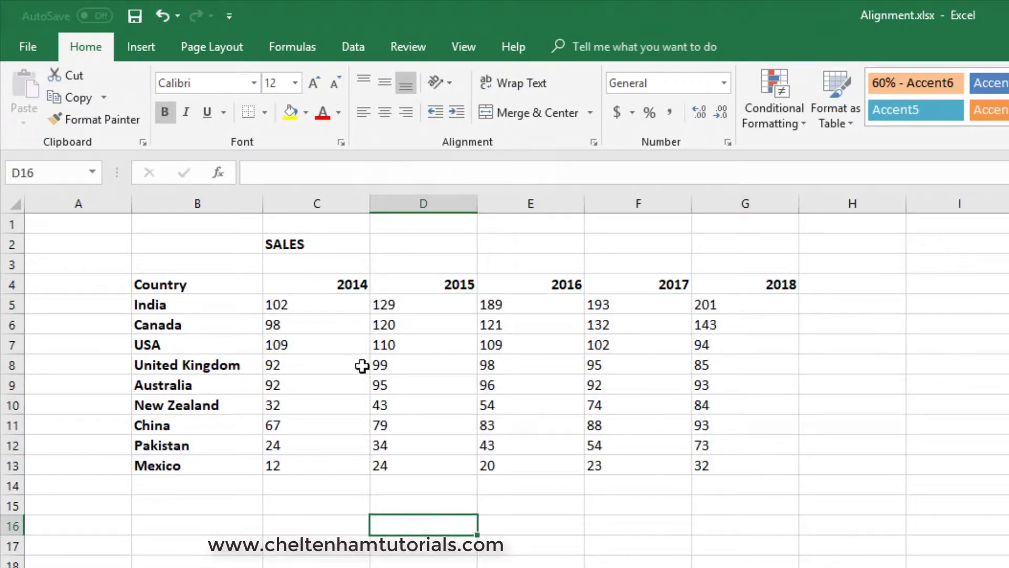
Merge and center the SALES title across C2:G2, above the year columns.
left_click(316, 245)
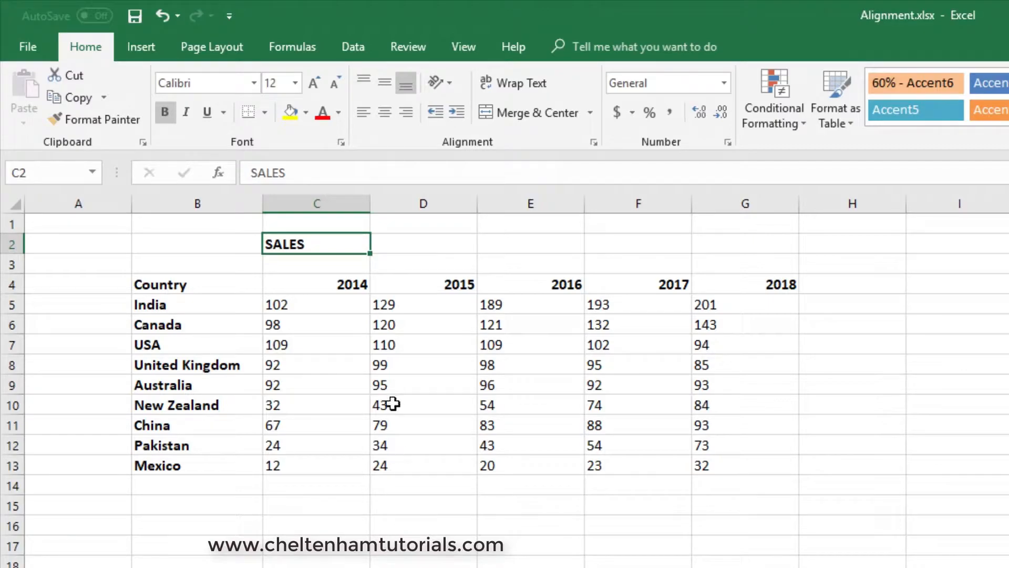
left_click_drag(329, 245, 733, 247)
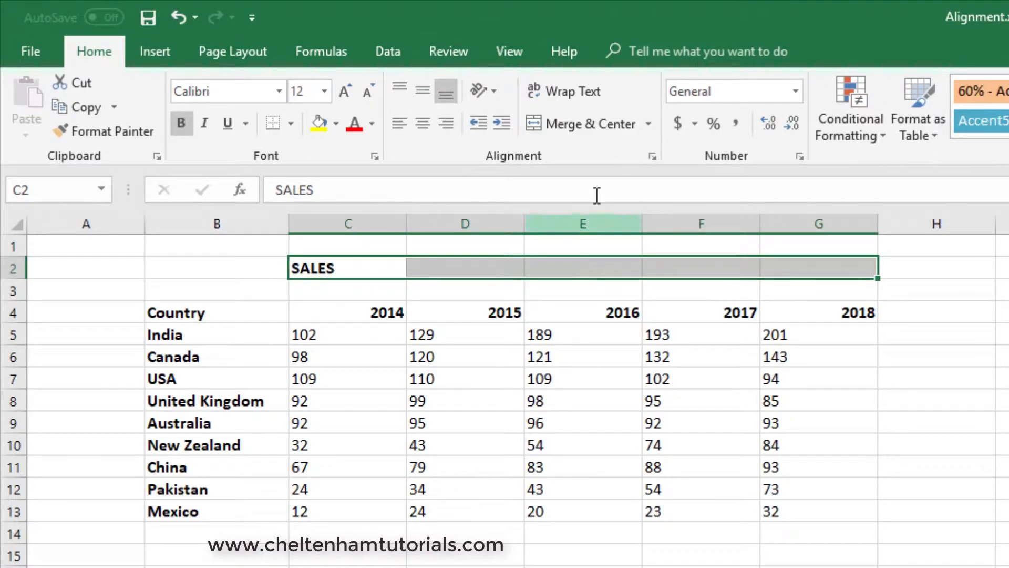
left_click(572, 121)
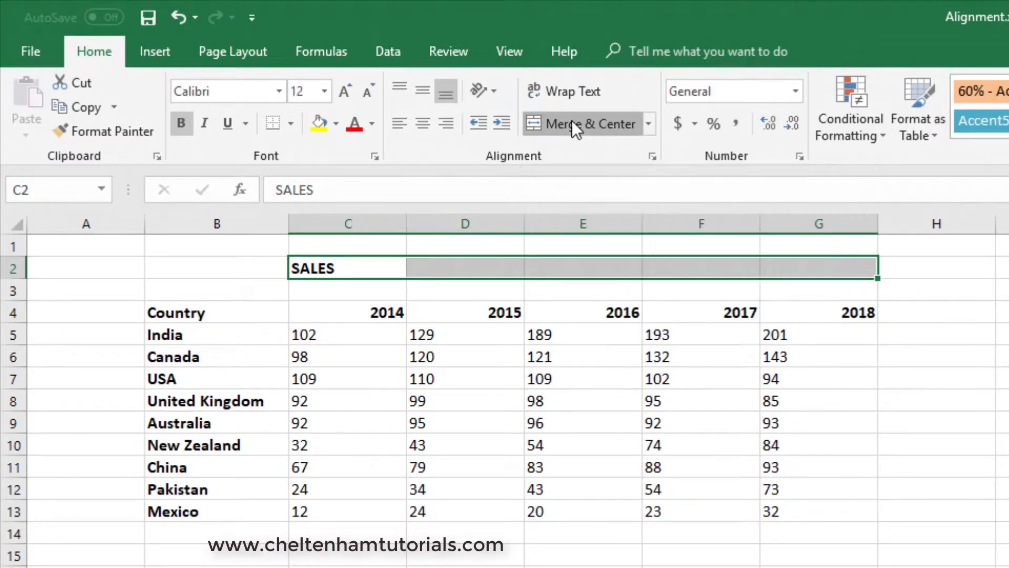
left_click(701, 567)
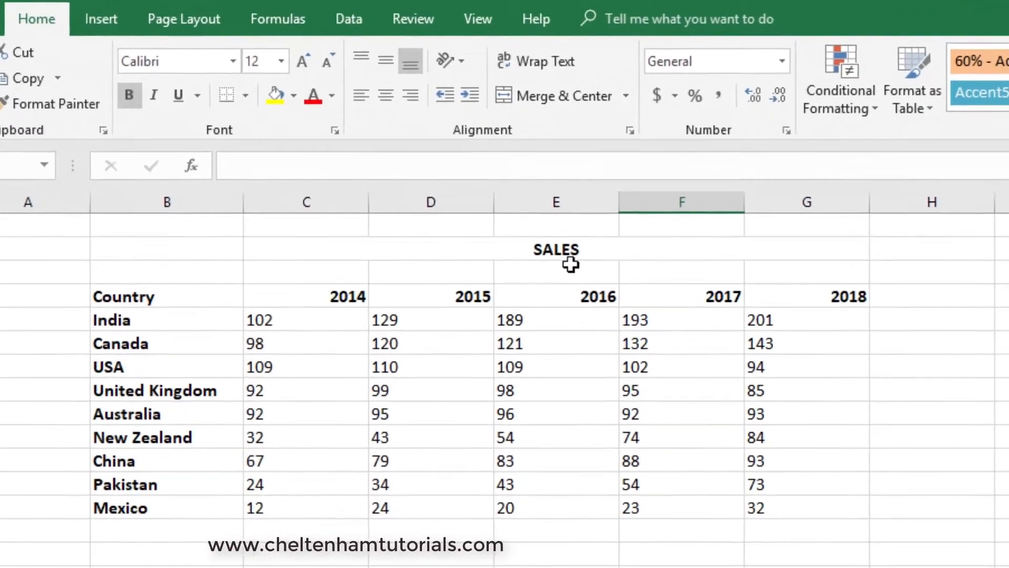
left_click(588, 269)
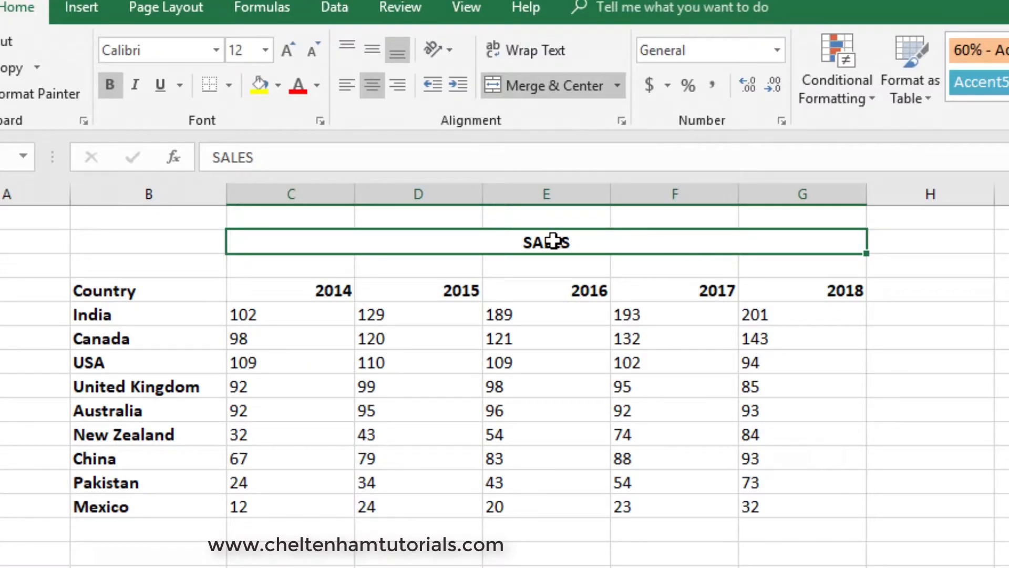
left_click(500, 524)
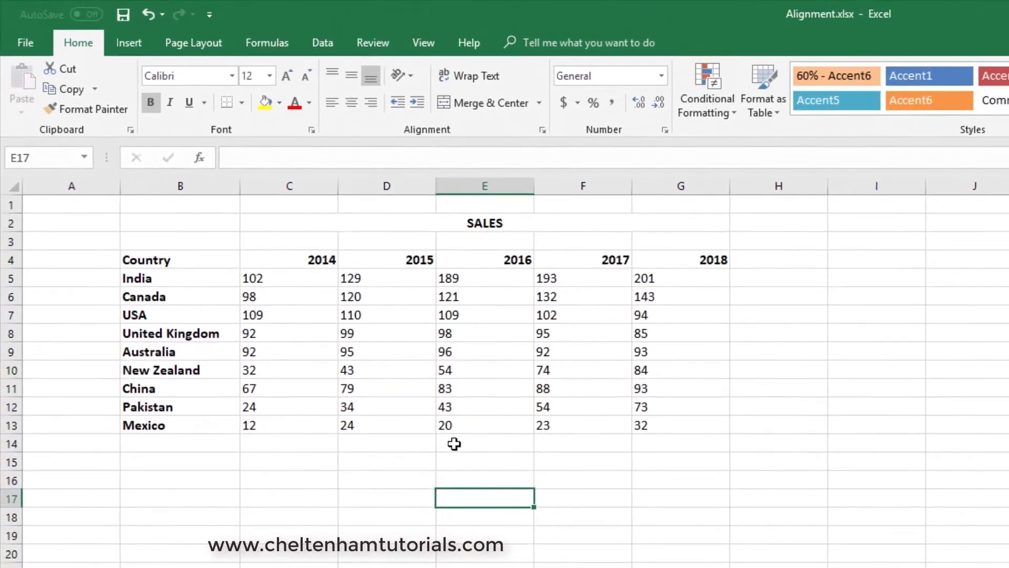
Increase the height of rows 5 to 13 equally, to about two and a half times the standard row height.
left_click_drag(7, 276, 12, 423)
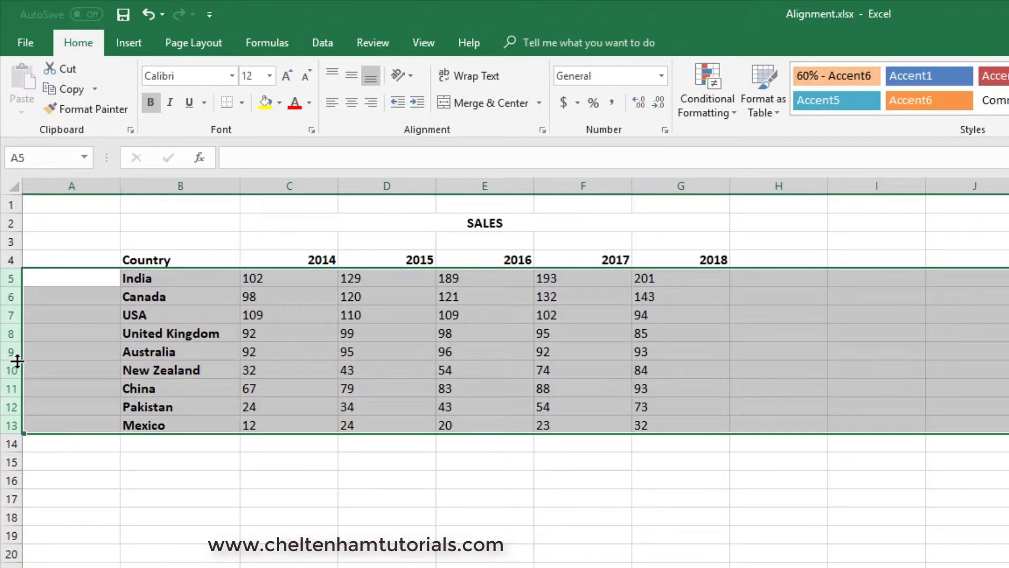
left_click_drag(16, 361, 15, 412)
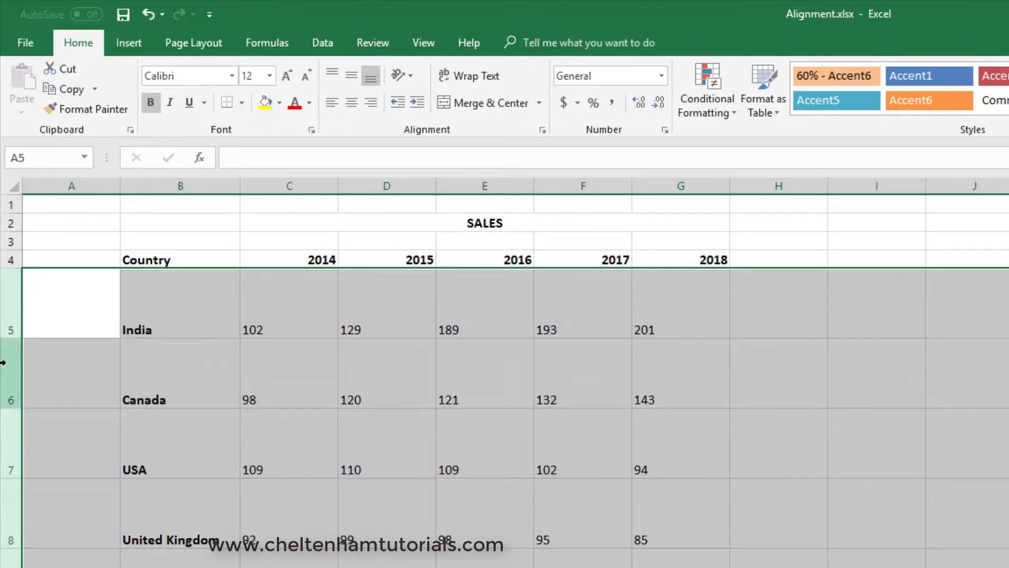
left_click_drag(13, 336, 18, 313)
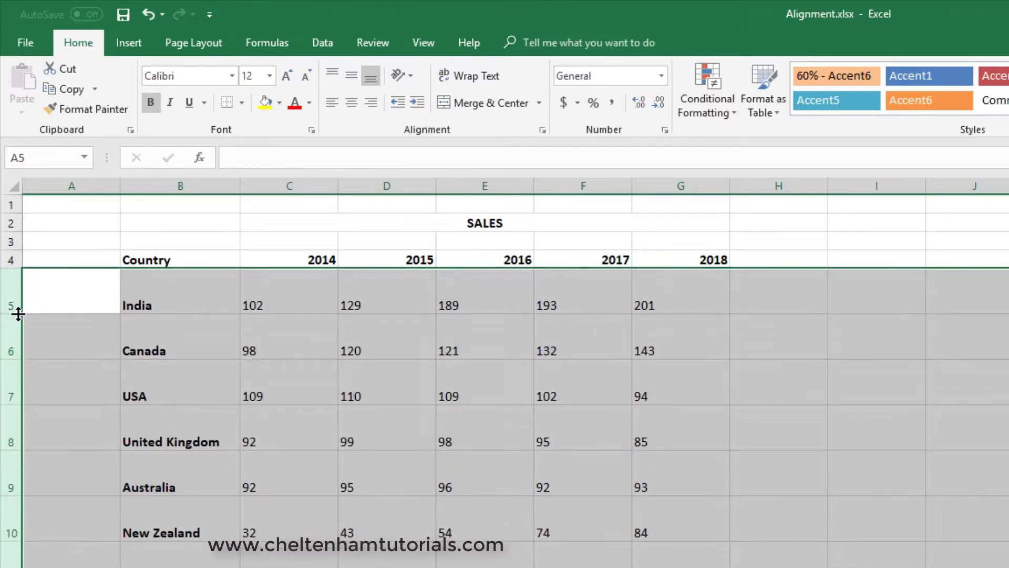
left_click(738, 423)
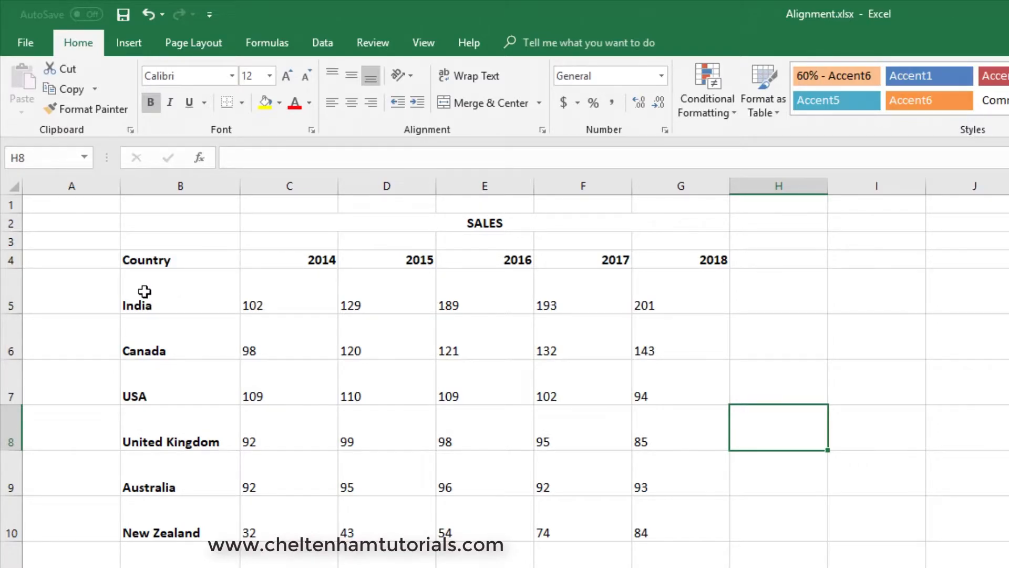
Try top alignment on B5:G13, ending with its contents centered both vertically and horizontally.
left_click_drag(166, 293, 693, 567)
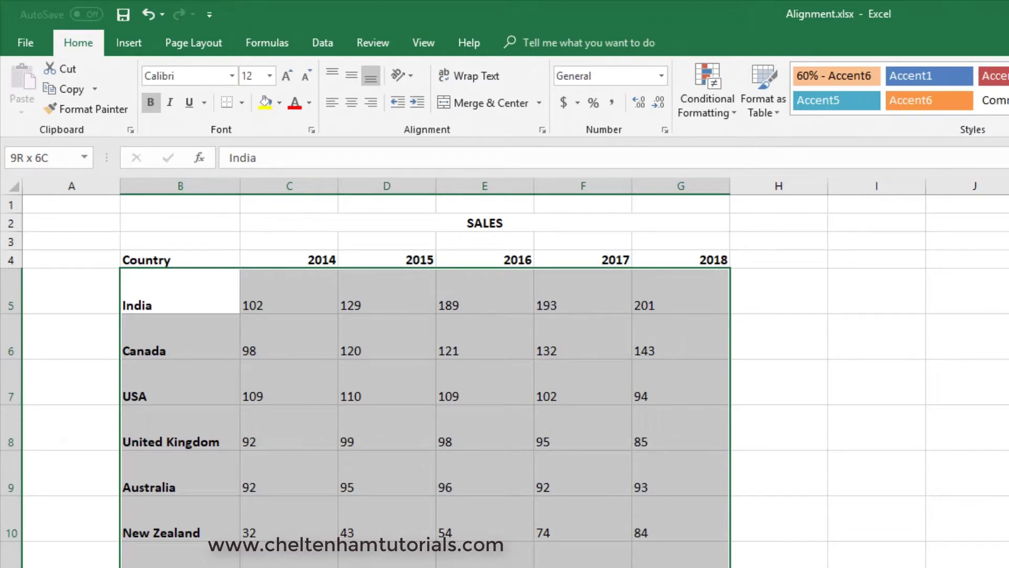
left_click_drag(694, 567, 694, 567)
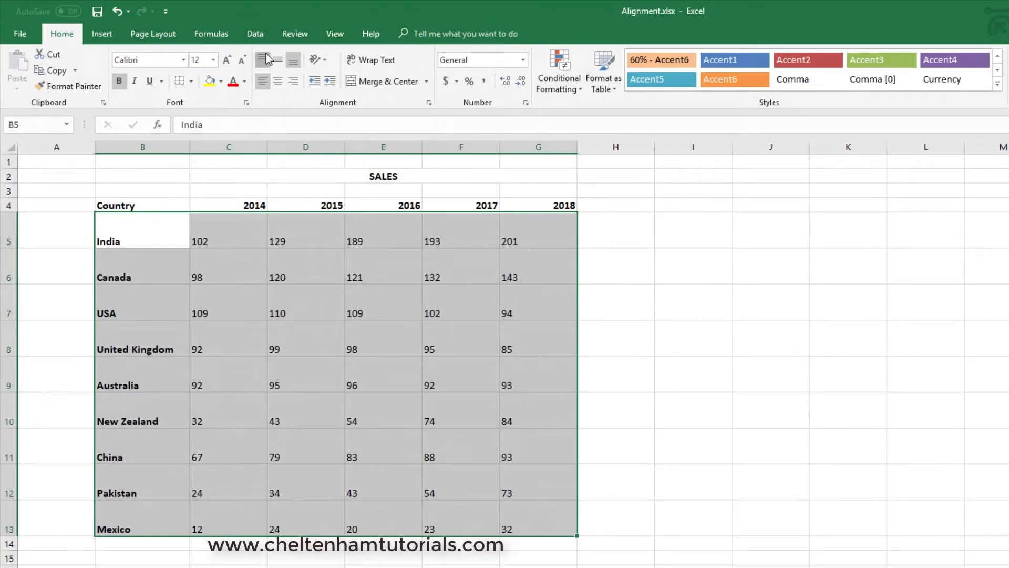
left_click(266, 58)
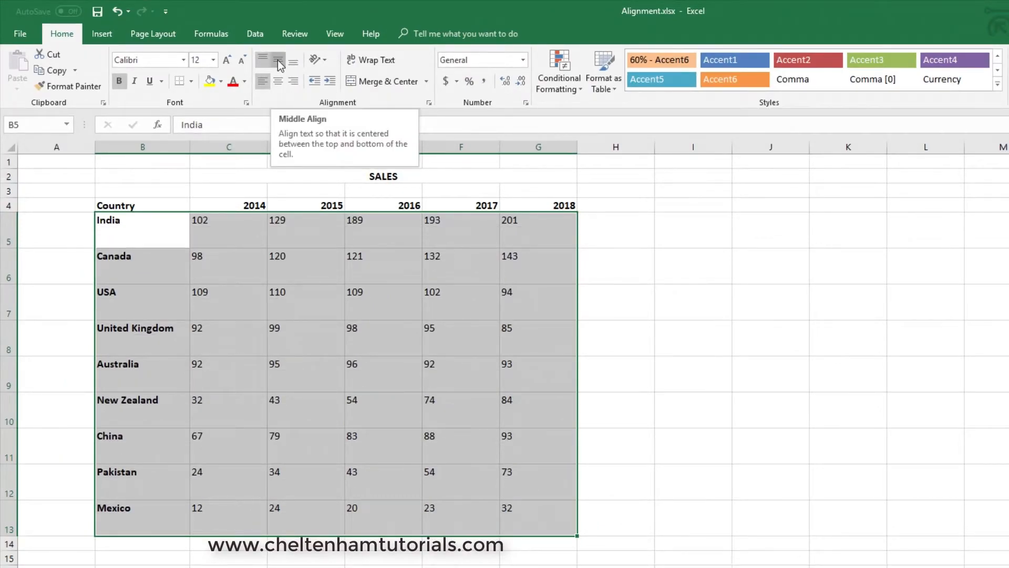
left_click(277, 60)
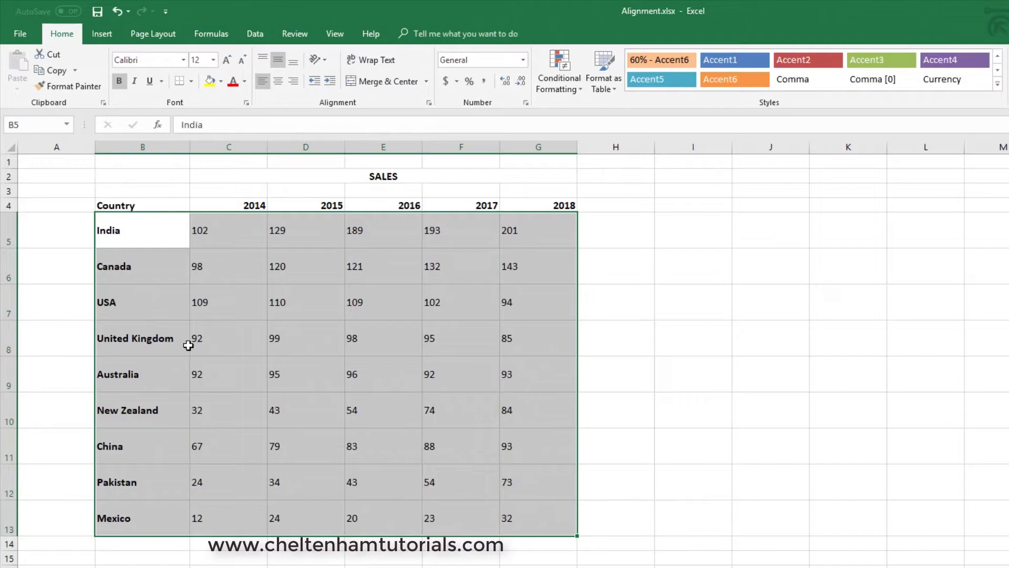
left_click(280, 82)
left_click(748, 316)
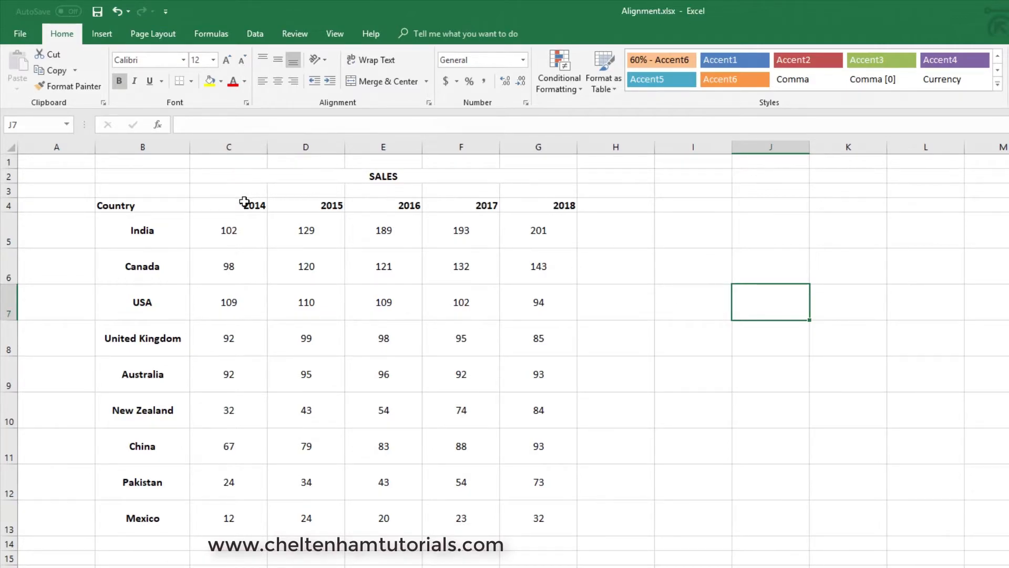
Center the year headings in C4:G4 horizontally.
left_click_drag(231, 204, 517, 207)
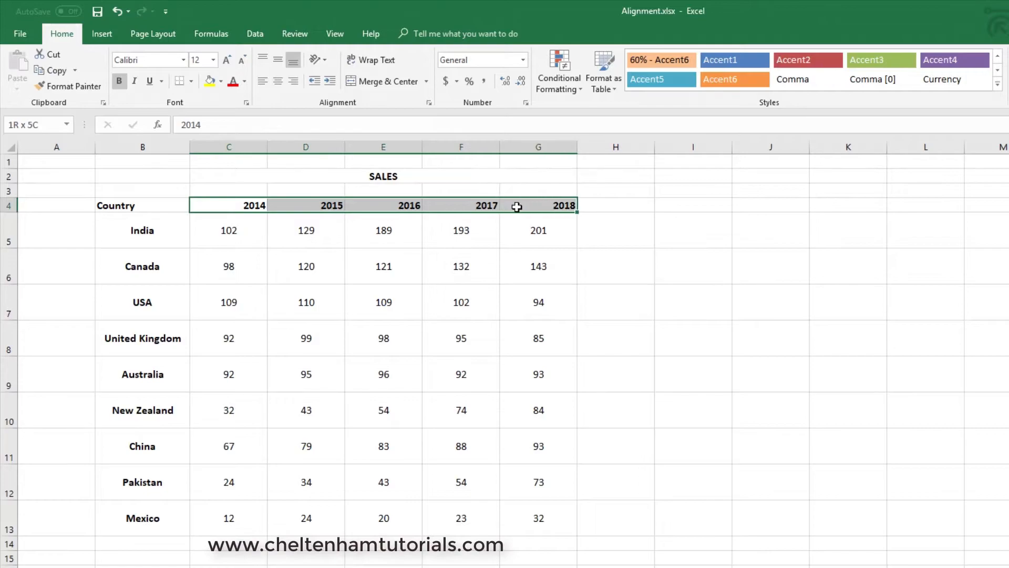
left_click(278, 81)
left_click(675, 248)
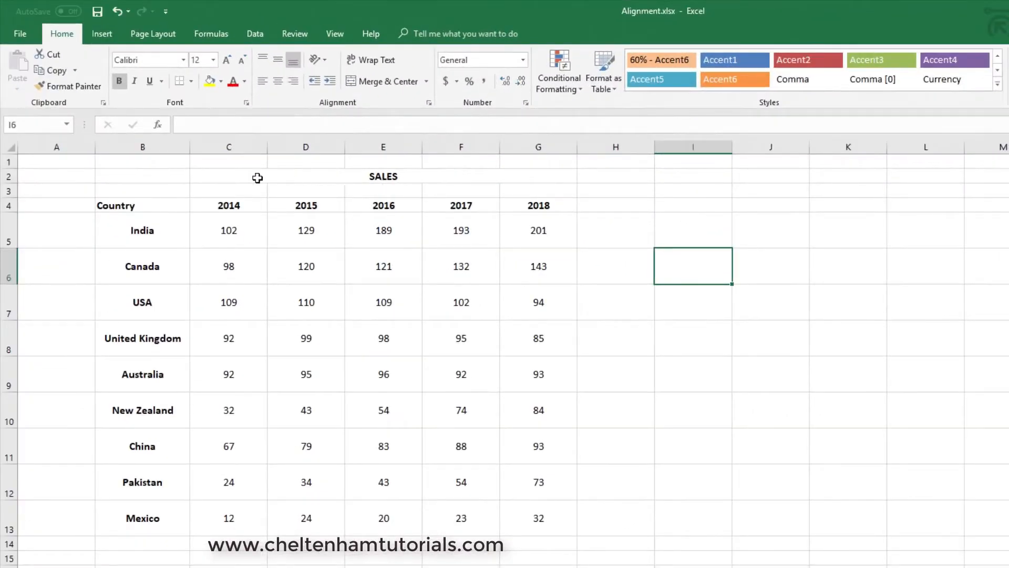
Angle the year headings in C4:G4 counterclockwise and return them to horizontal text.
left_click_drag(226, 208, 536, 205)
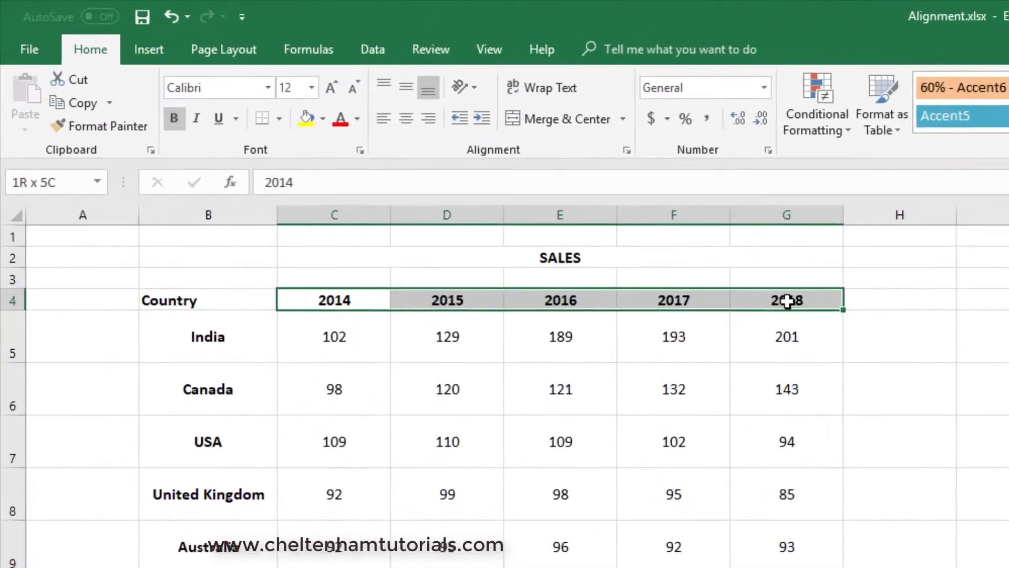
left_click_drag(787, 300, 787, 300)
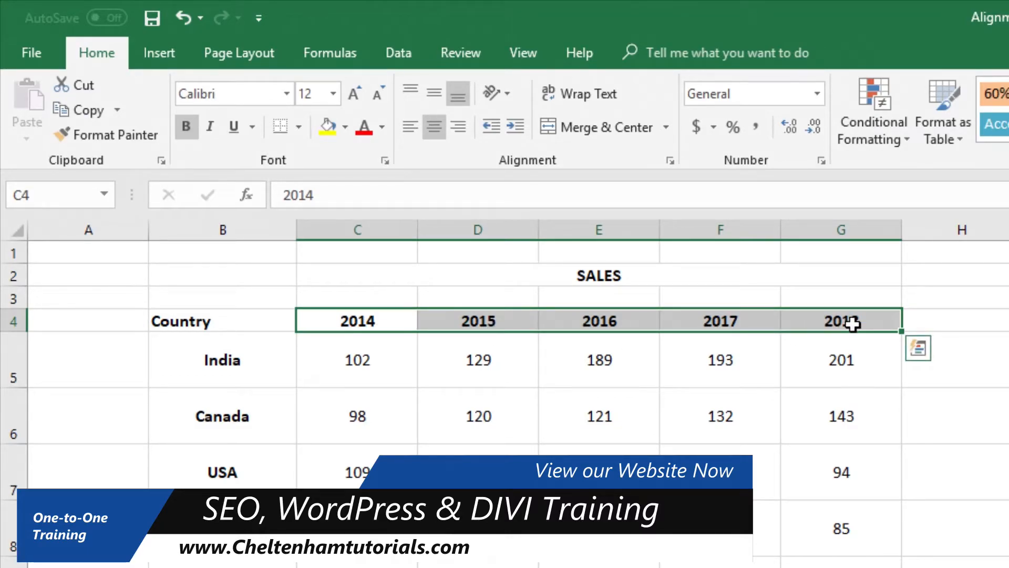
left_click(506, 92)
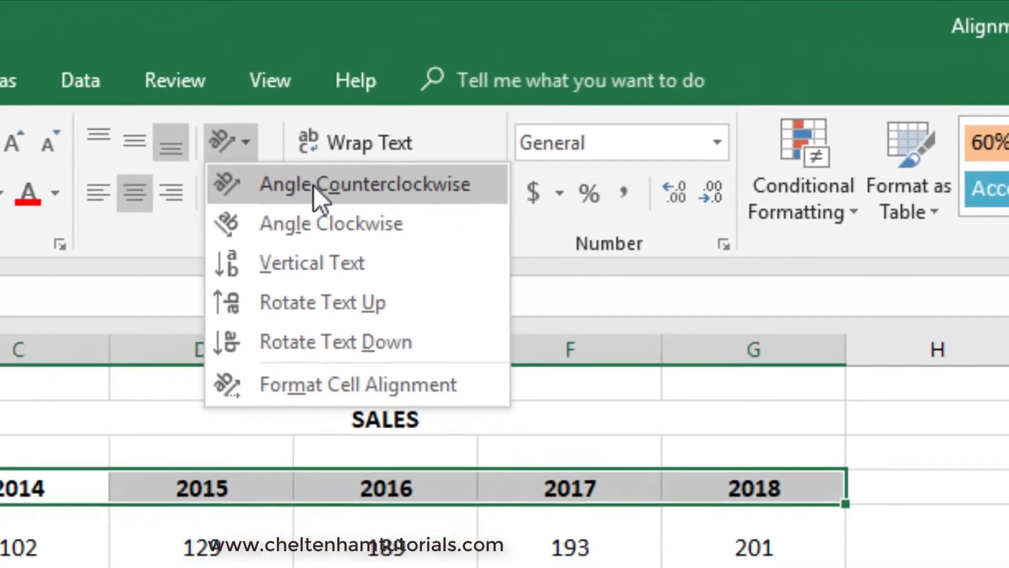
left_click(260, 202)
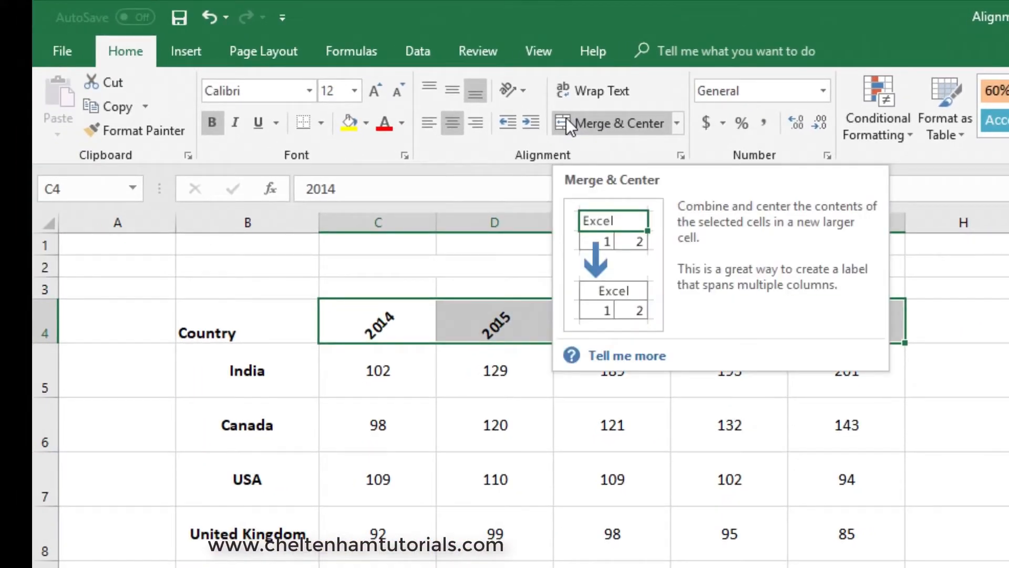
left_click(519, 90)
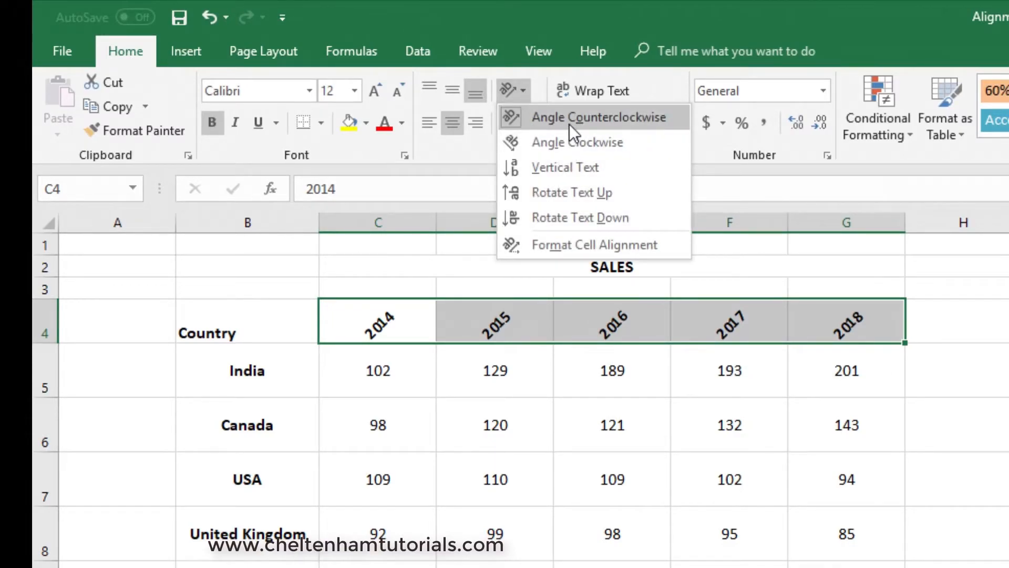
key("Escape")
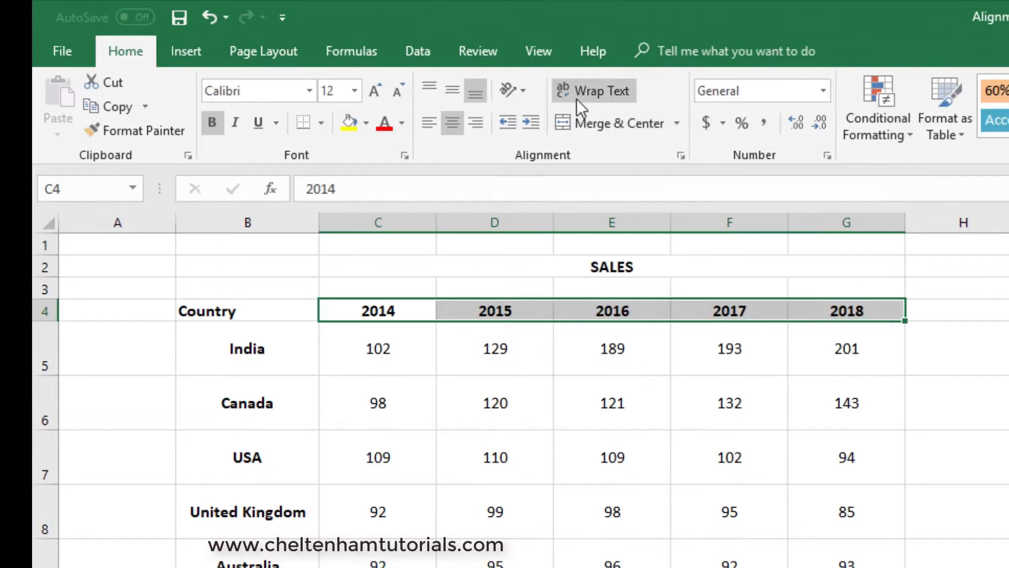
Angle the year headings in C4:G4 counterclockwise and increase the height of row 4 to about four times the standard row height.
left_click(523, 92)
left_click(540, 117)
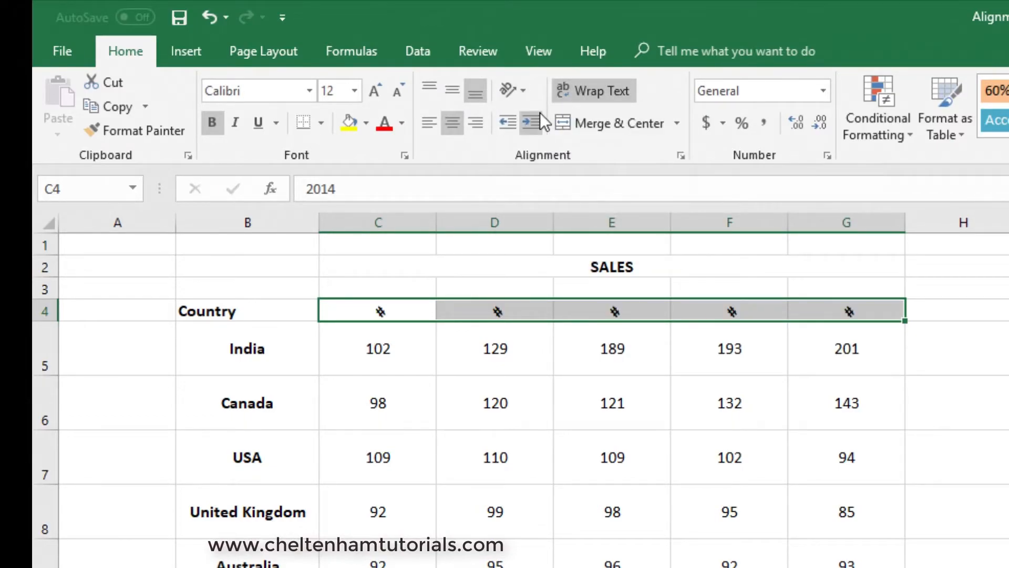
left_click_drag(50, 322, 46, 392)
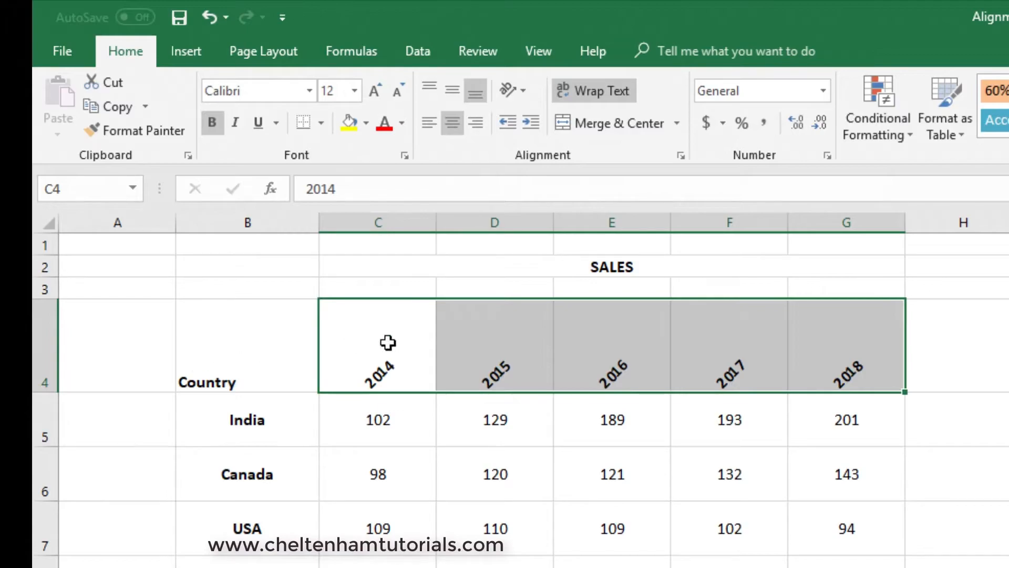
Try Rotate Text Up on the year headings in C4:G4, ending with Rotate Text Down, and reduce the height of row 4.
left_click(523, 92)
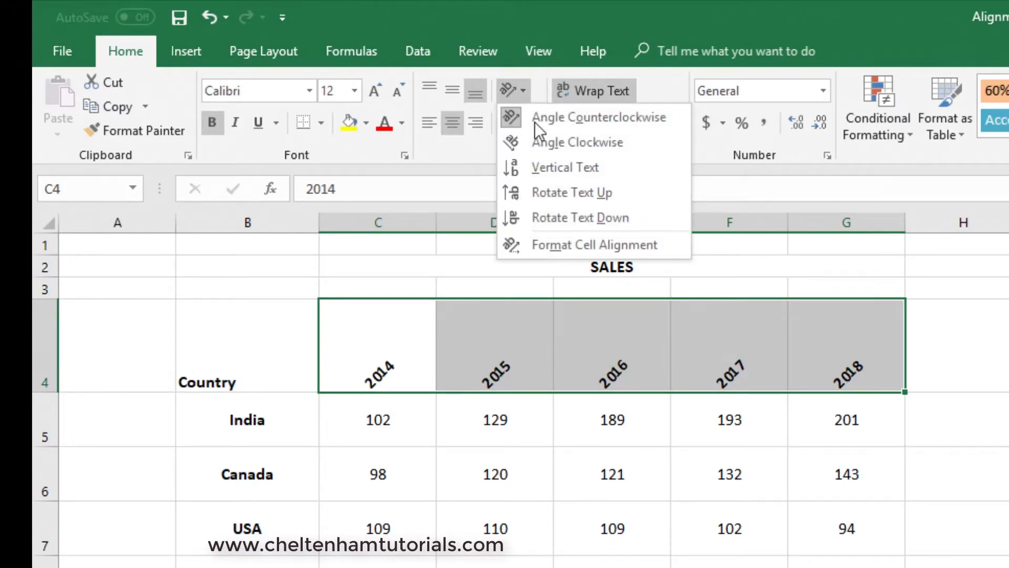
left_click(575, 195)
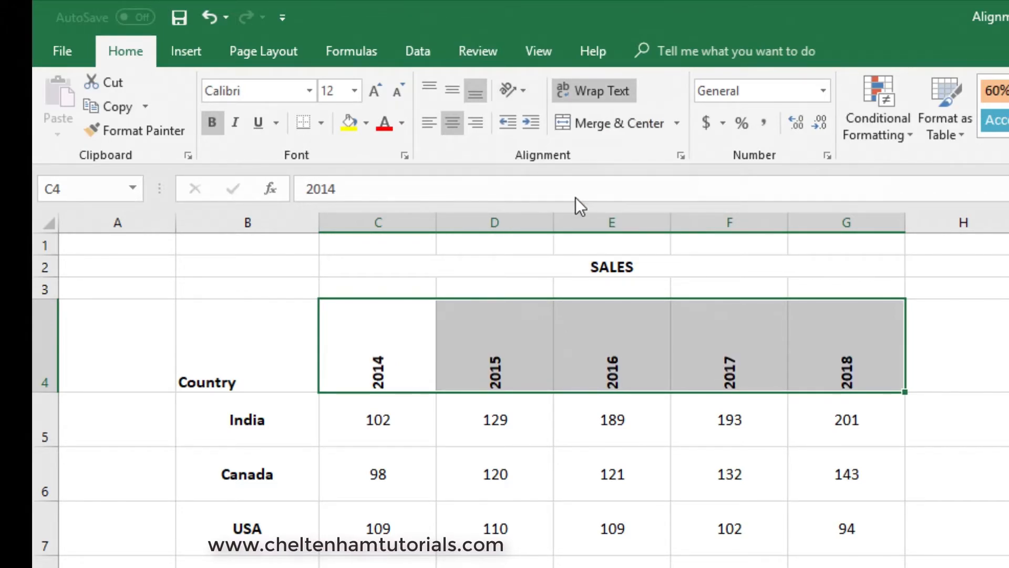
left_click(523, 91)
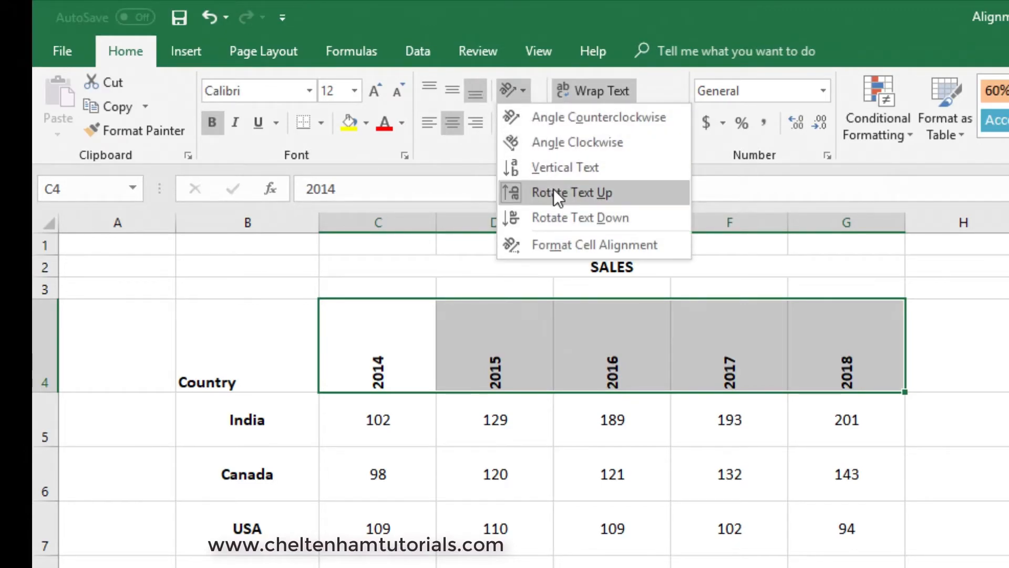
left_click(562, 216)
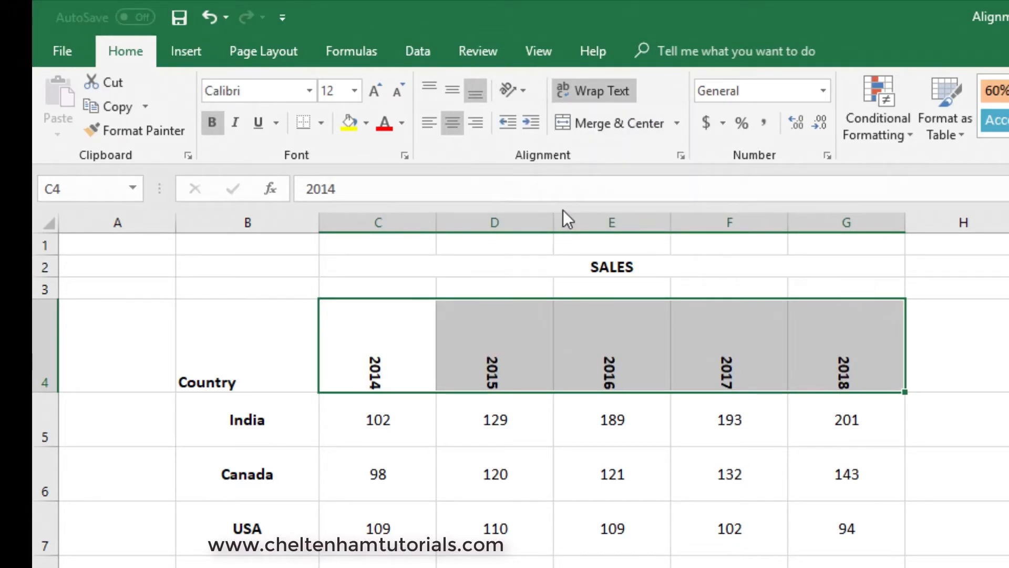
left_click_drag(49, 391, 58, 366)
left_click(496, 343)
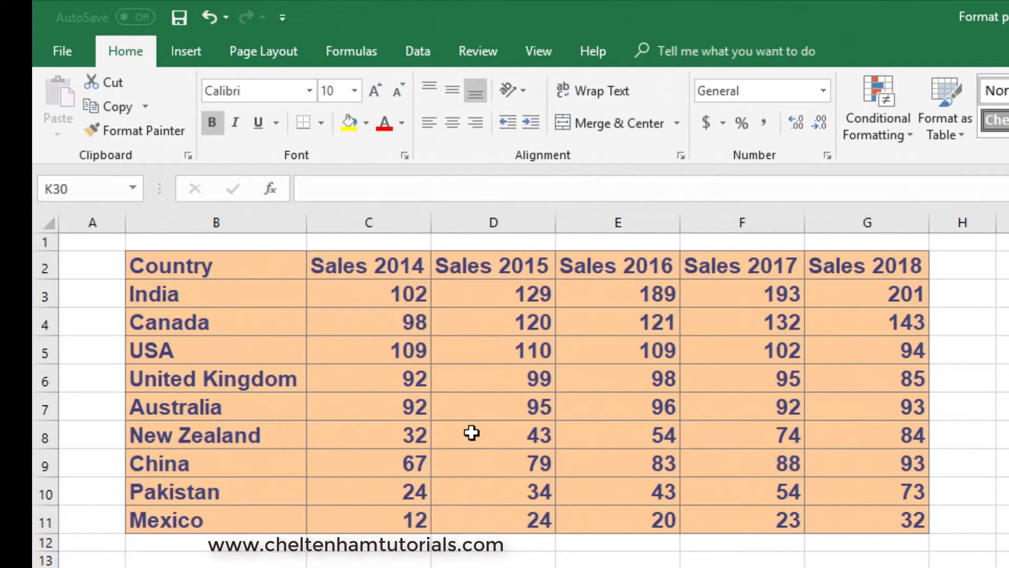
left_click_drag(259, 273, 854, 522)
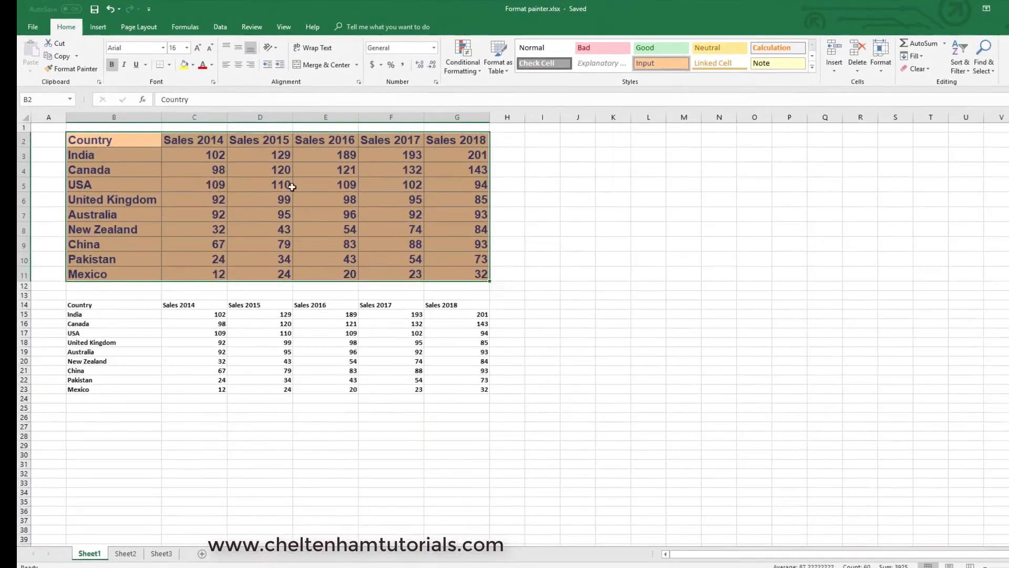
left_click(608, 227)
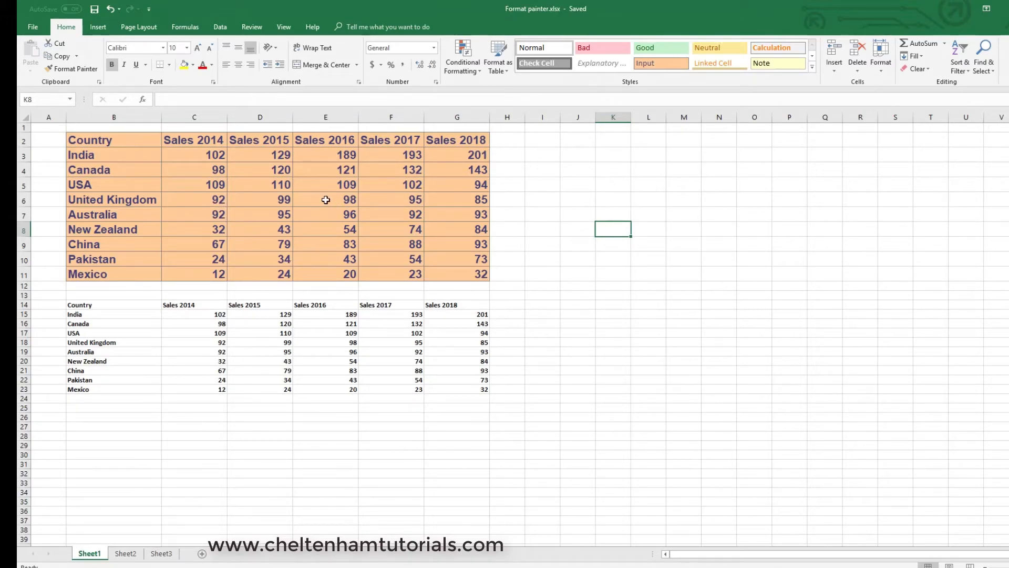
Copy the formatting of cell E6 onto the plain table in B14:G23 with Format Painter, and undo it.
left_click(326, 199)
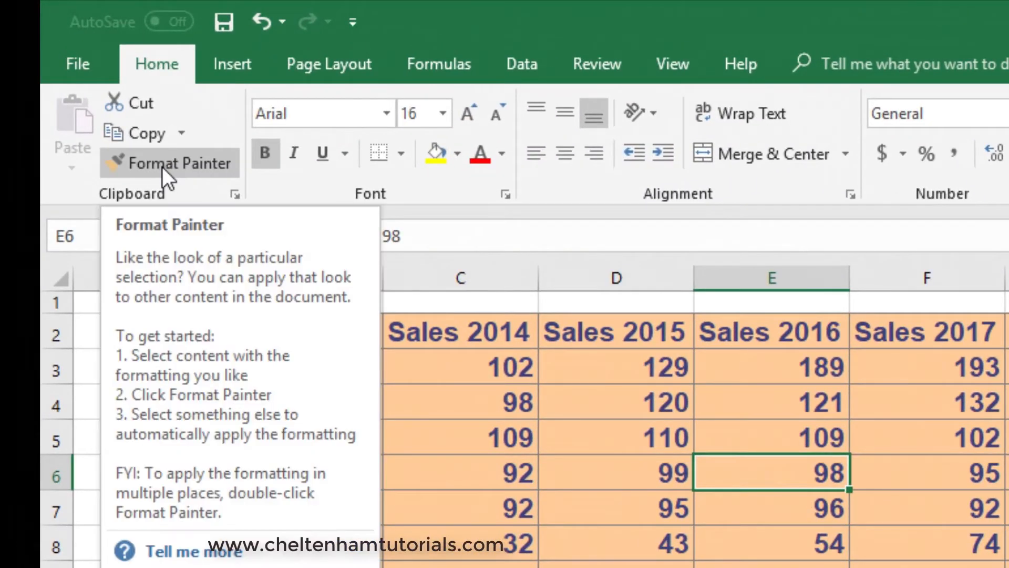
left_click(162, 166)
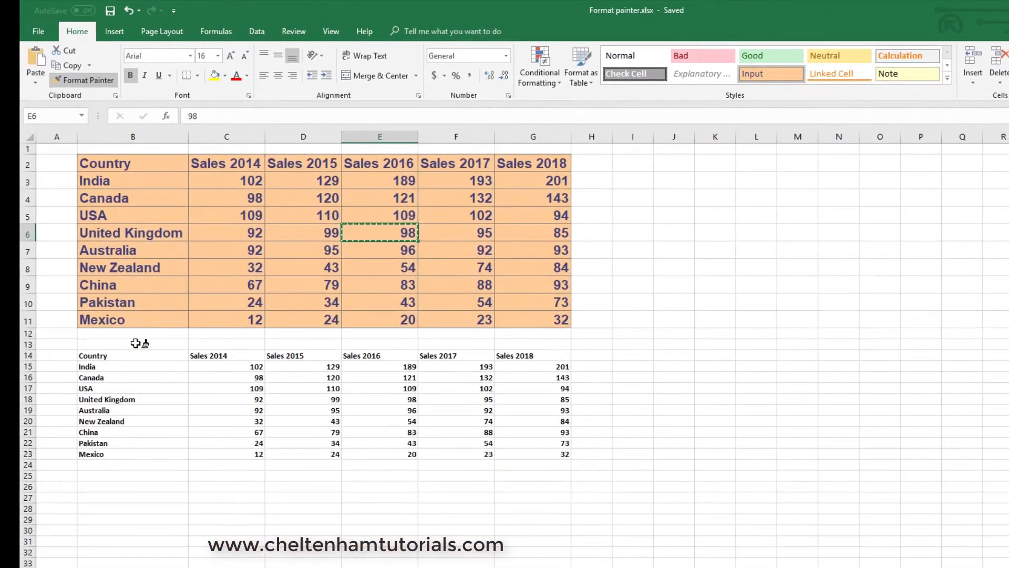
left_click(135, 356)
mouse_move(135, 357)
left_mouse_down()
mouse_move(300, 412)
mouse_move(468, 452)
mouse_move(548, 456)
left_mouse_up()
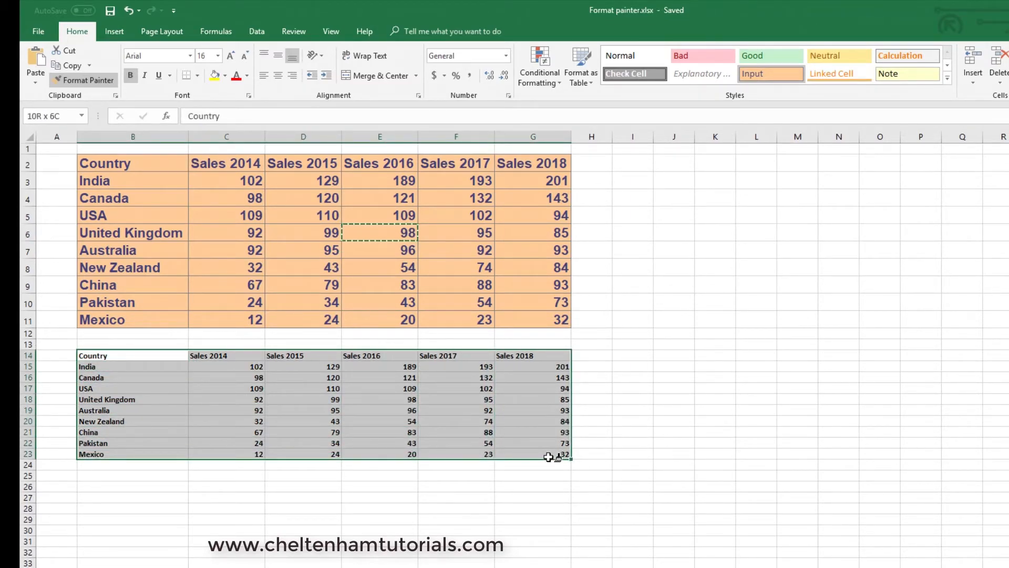
left_click_drag(548, 457, 549, 456)
left_click(726, 430)
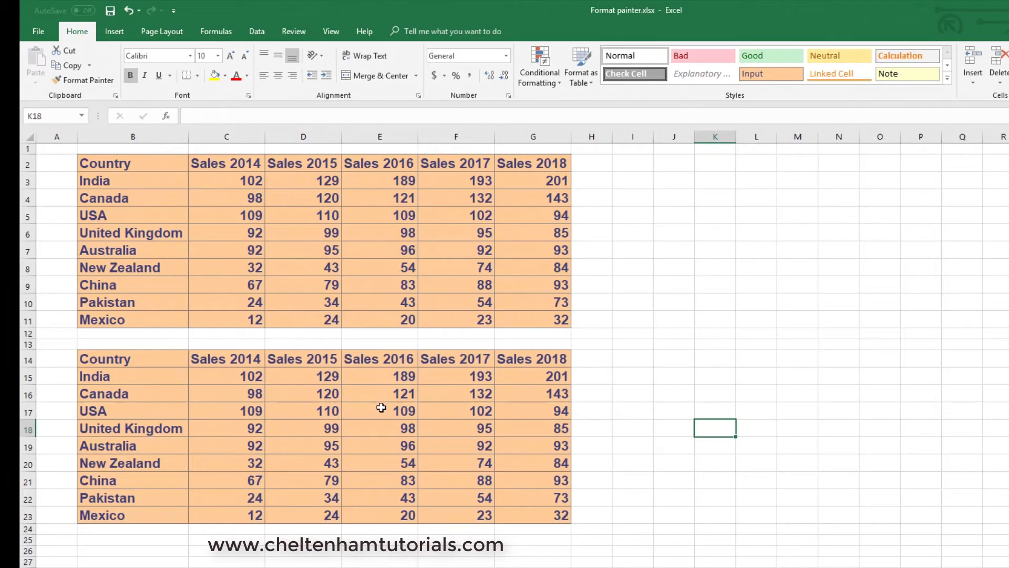
left_click(128, 11)
left_click(705, 282)
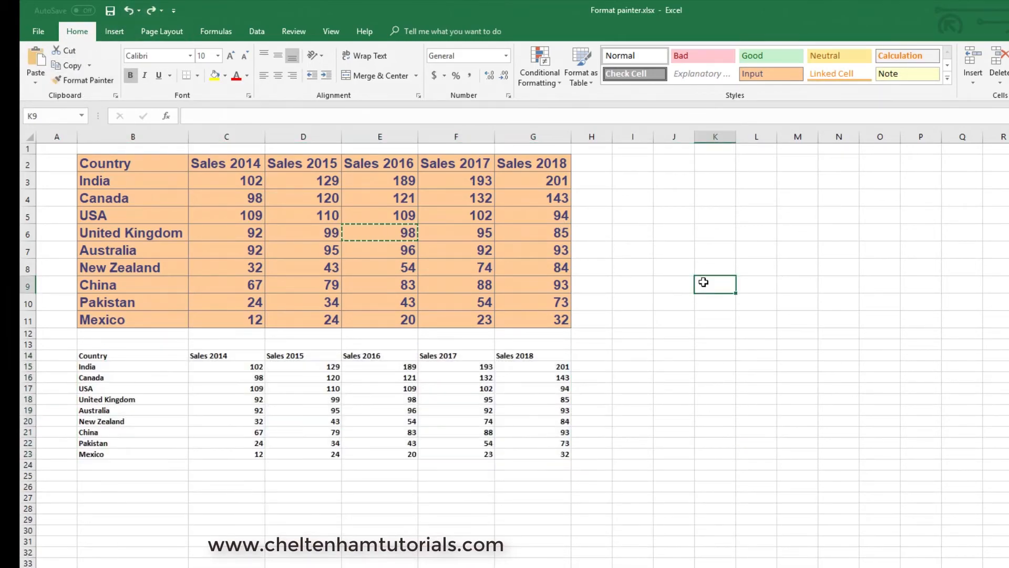
Apply the formatting of cell B5 to the whole plain table in B14:G23 with Format Painter.
left_click(119, 214)
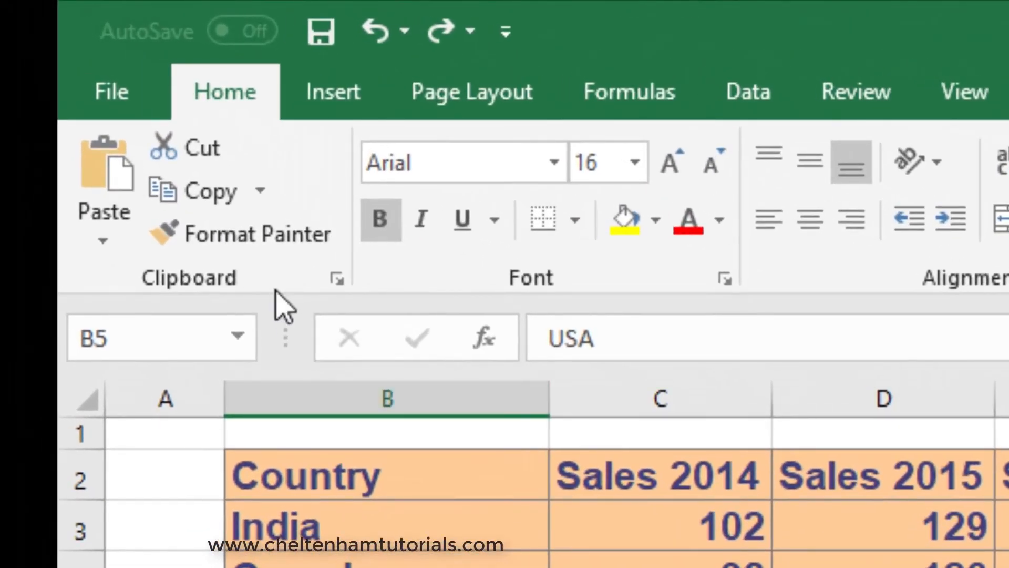
left_click(260, 225)
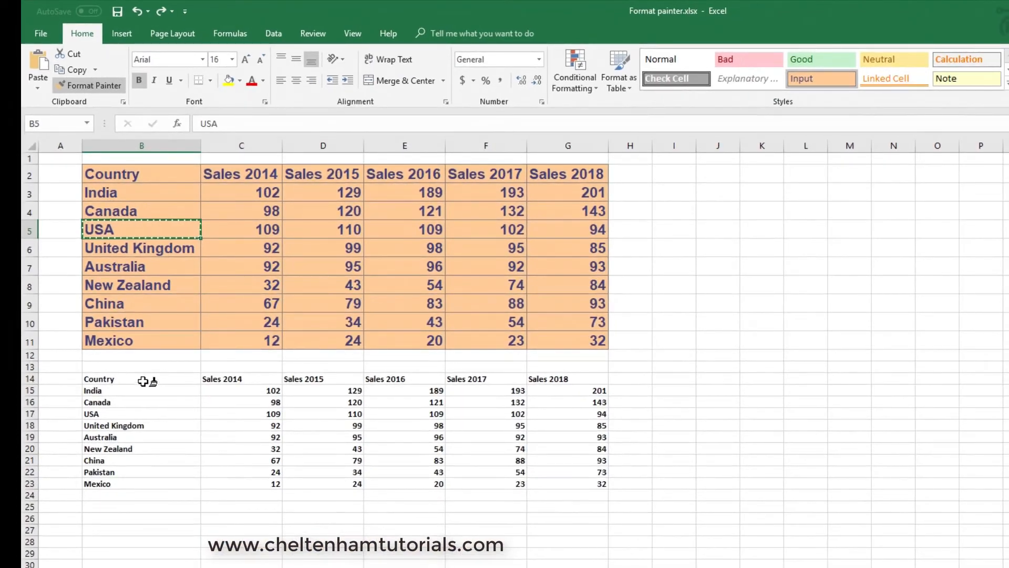
mouse_move(138, 380)
left_mouse_down()
mouse_move(349, 419)
mouse_move(587, 482)
left_mouse_up()
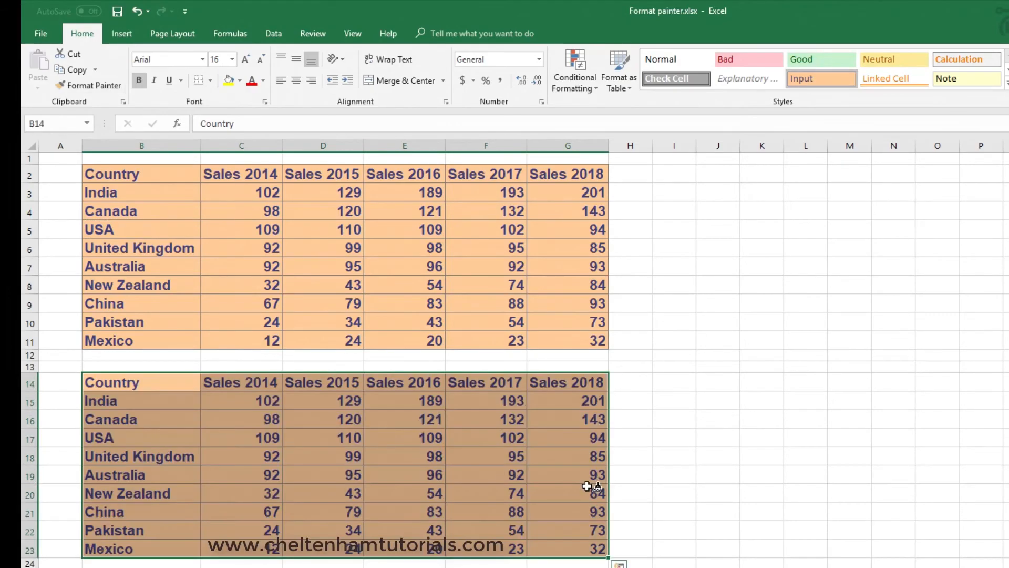
left_click(653, 473)
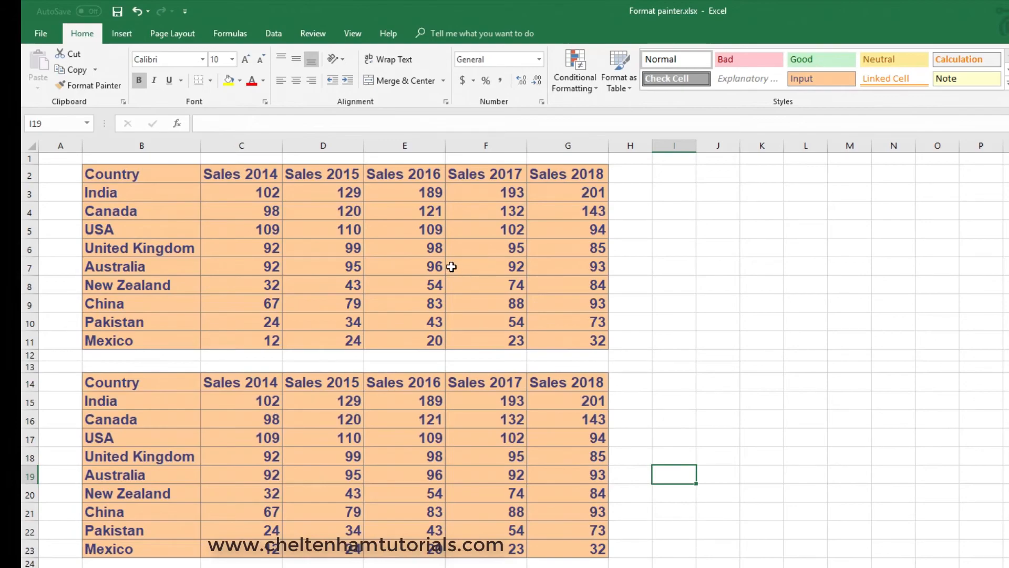